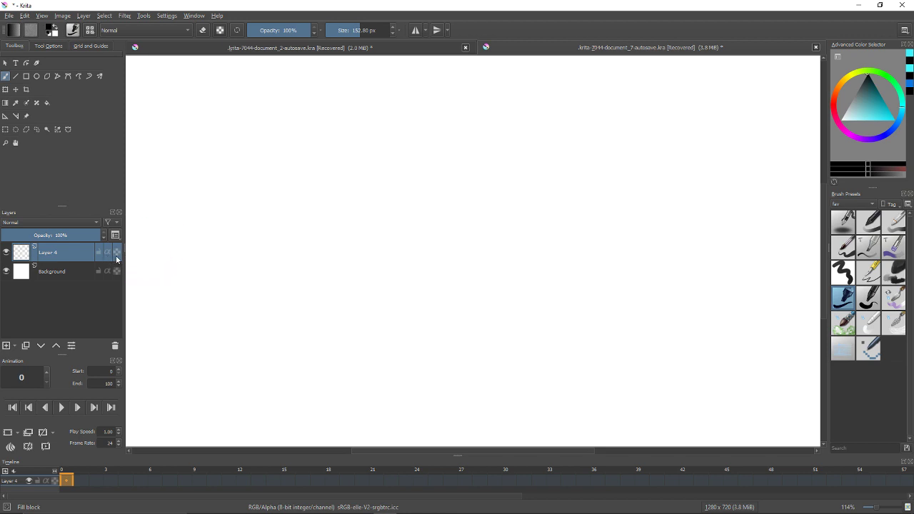
Paint a solid black rounded block on Layer 4, lock the layer's alpha, and recolor the block light blue.
mouse_move(118, 258)
mouse_move(279, 269)
left_mouse_down()
mouse_move(302, 257)
mouse_move(286, 216)
mouse_move(259, 223)
mouse_move(293, 303)
mouse_move(313, 200)
left_mouse_up()
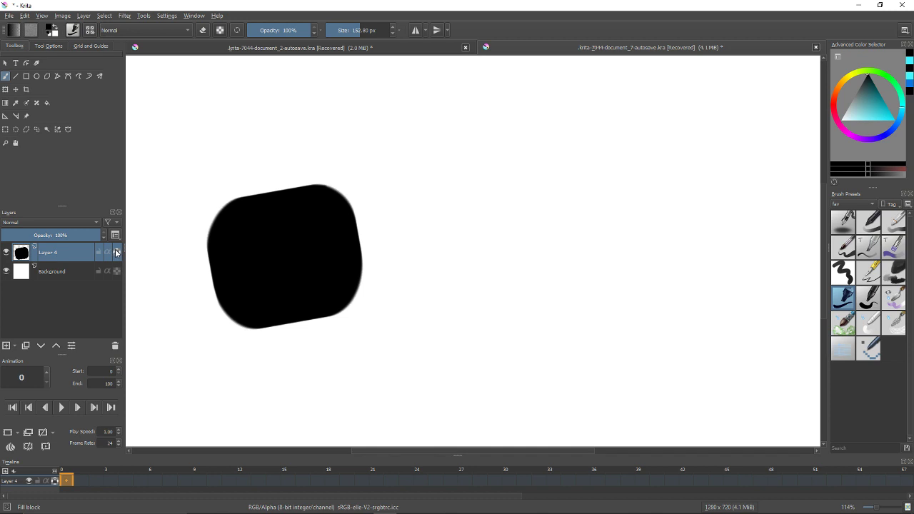
mouse_move(877, 104)
left_mouse_down()
mouse_move(885, 120)
mouse_move(894, 101)
left_mouse_up()
left_click_drag(364, 262, 339, 288, "shift")
mouse_move(333, 326)
left_mouse_down()
mouse_move(399, 229)
mouse_move(342, 214)
mouse_move(295, 306)
mouse_move(245, 358)
mouse_move(302, 198)
mouse_move(210, 257)
mouse_move(302, 141)
left_mouse_up()
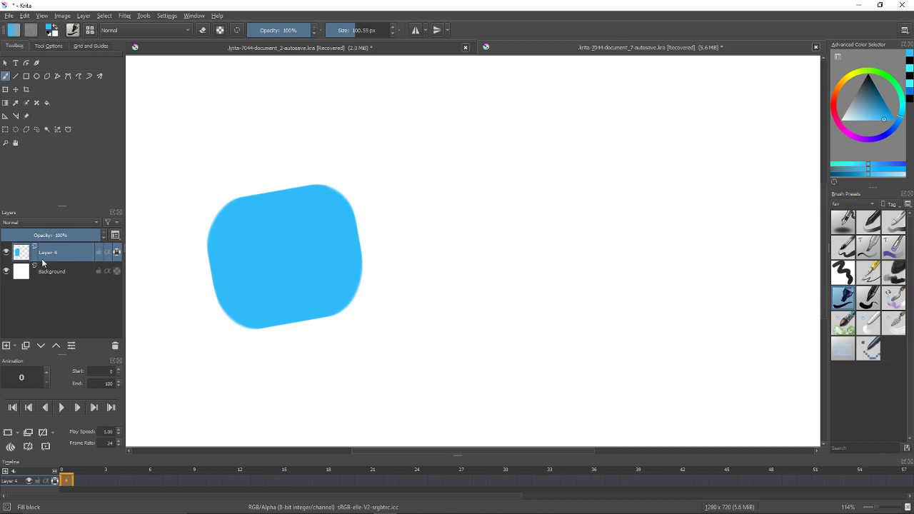
Unlock Layer 4's alpha and paint four soft black spots of varying strength beside the blue block with the Airbrush pressure preset, about 161 px.
left_click(117, 253)
left_click(843, 222)
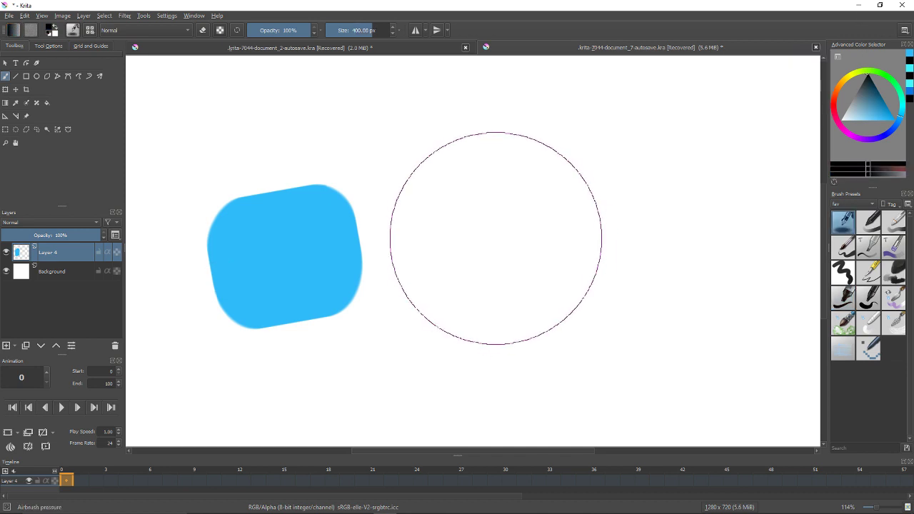
left_click_drag(494, 237, 336, 232, "shift")
mouse_move(464, 207)
left_mouse_down()
mouse_move(479, 215)
mouse_move(440, 214)
left_mouse_up()
mouse_move(479, 214)
left_mouse_down()
mouse_move(479, 202)
mouse_move(462, 222)
mouse_move(468, 213)
left_mouse_up()
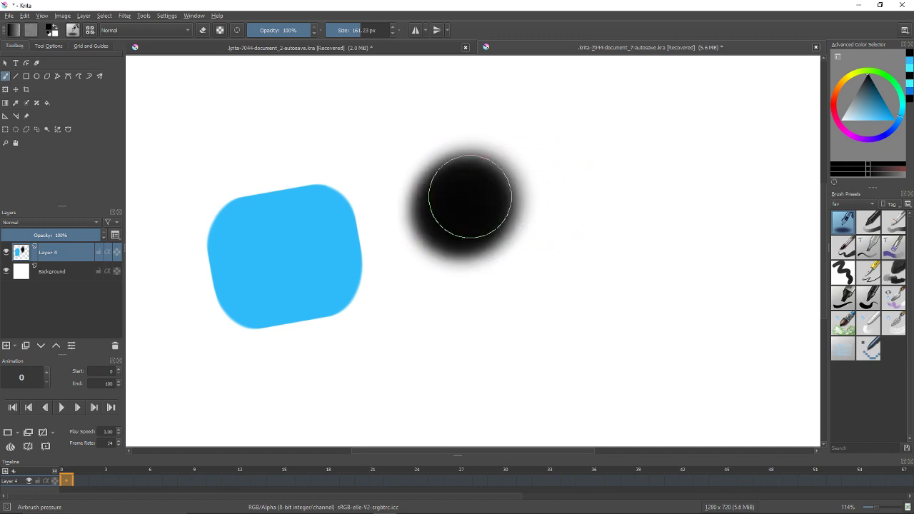
mouse_move(563, 221)
left_mouse_down()
mouse_move(563, 201)
mouse_move(536, 210)
left_mouse_up()
mouse_move(461, 306)
left_mouse_down()
mouse_move(473, 310)
mouse_move(521, 283)
mouse_move(551, 298)
mouse_move(549, 282)
mouse_move(473, 295)
mouse_move(548, 266)
left_mouse_up()
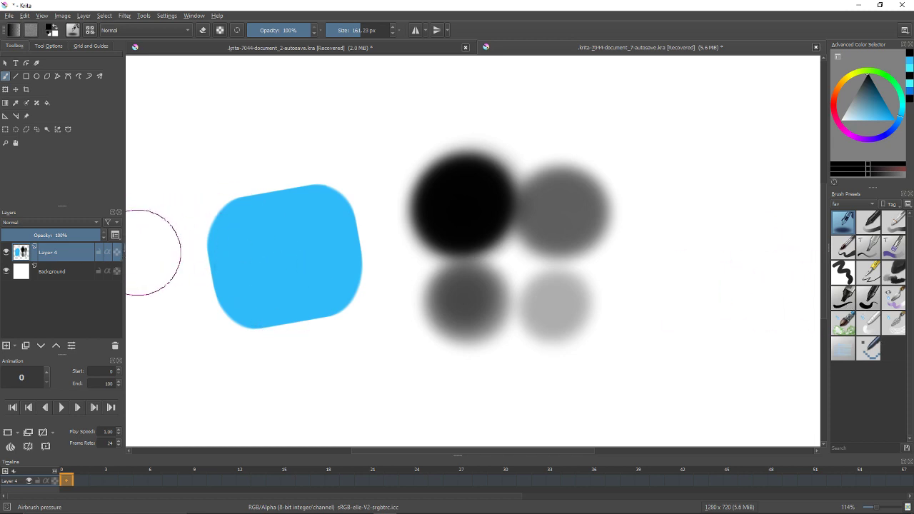
With Layer 4's alpha locked, recolor the four soft spots light blue using the Fill block brush at about 116 px.
left_click(843, 309)
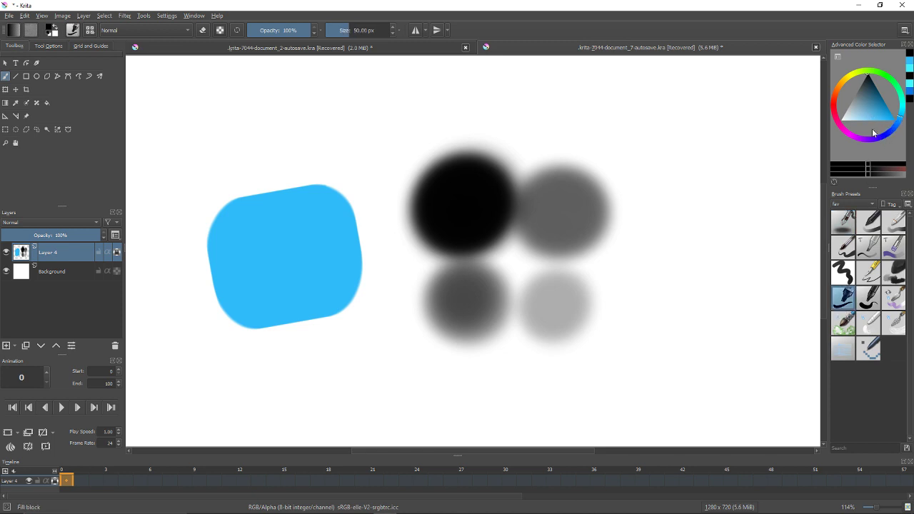
left_click_drag(872, 133, 889, 127)
left_click_drag(439, 230, 481, 219, "shift")
mouse_move(502, 143)
left_mouse_down()
mouse_move(382, 228)
mouse_move(443, 191)
mouse_move(569, 166)
mouse_move(413, 340)
mouse_move(605, 208)
mouse_move(604, 225)
mouse_move(541, 289)
mouse_move(519, 346)
mouse_move(523, 367)
mouse_move(545, 366)
left_mouse_up()
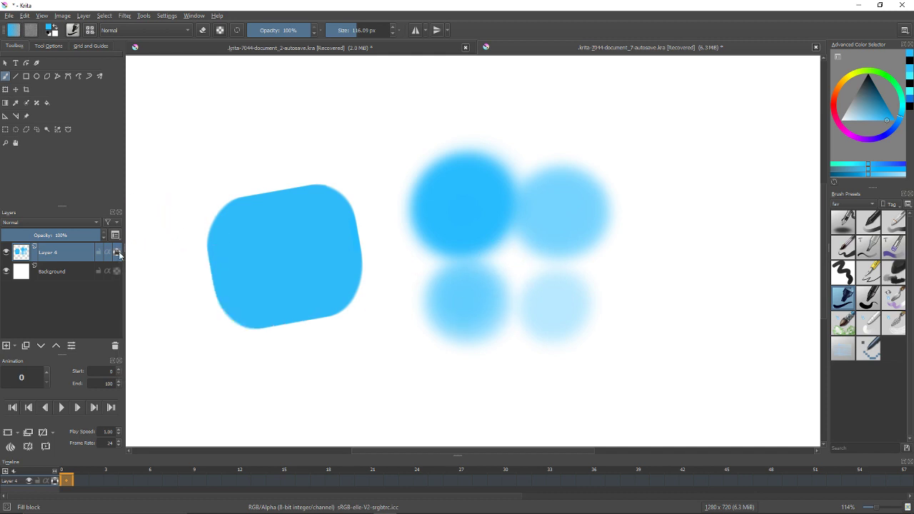
Undo all the recoloring, airbrush and block strokes until Layer 4 is empty.
key("ctrl+z")
key("ctrl+z")
key("ctrl+z")
key("ctrl+z")
key("ctrl+z")
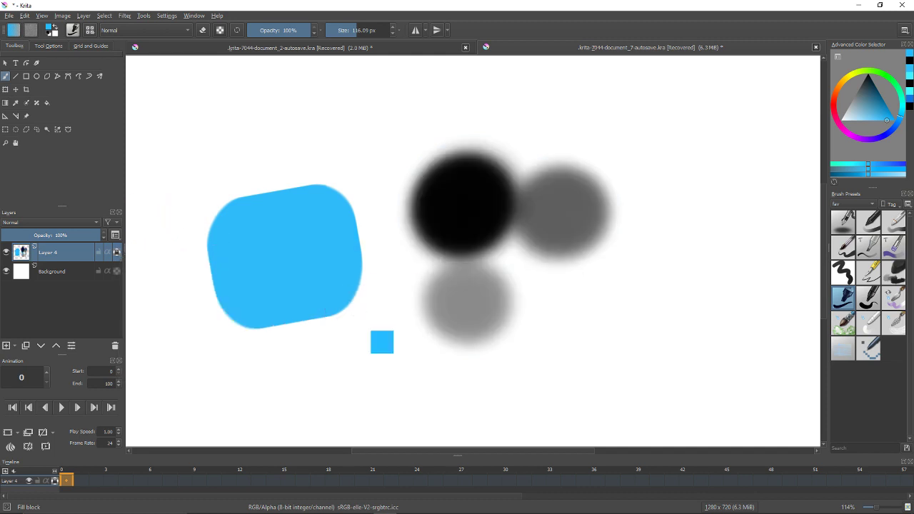
key("ctrl+z")
key("ctrl+z")
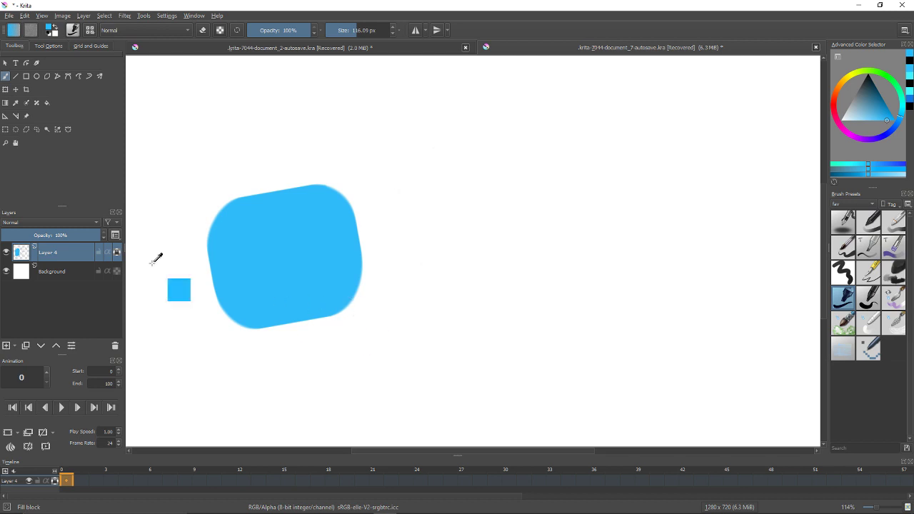
key("ctrl+z")
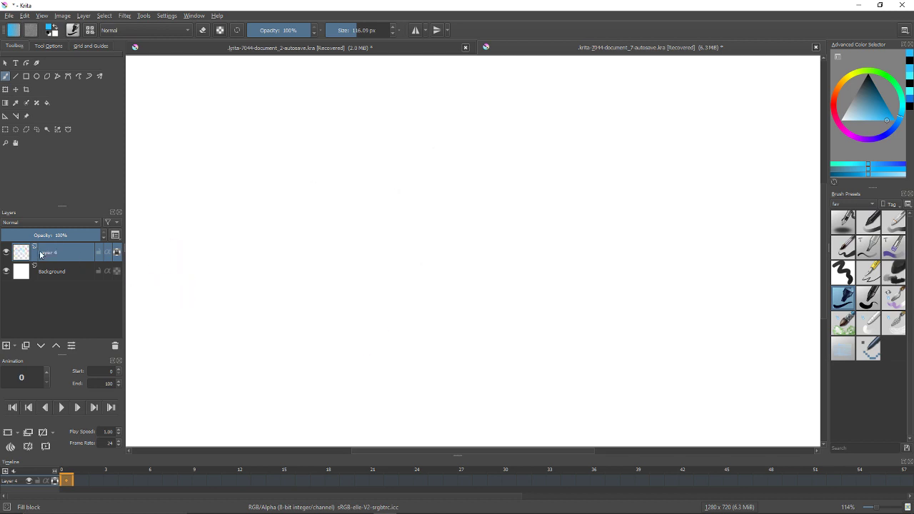
Unlock Layer 4's alpha and draw a black smiley face outline with eyes, nose and mouth using a brush about 9.5 px wide.
left_click(117, 254)
left_click_drag(868, 90, 844, 31)
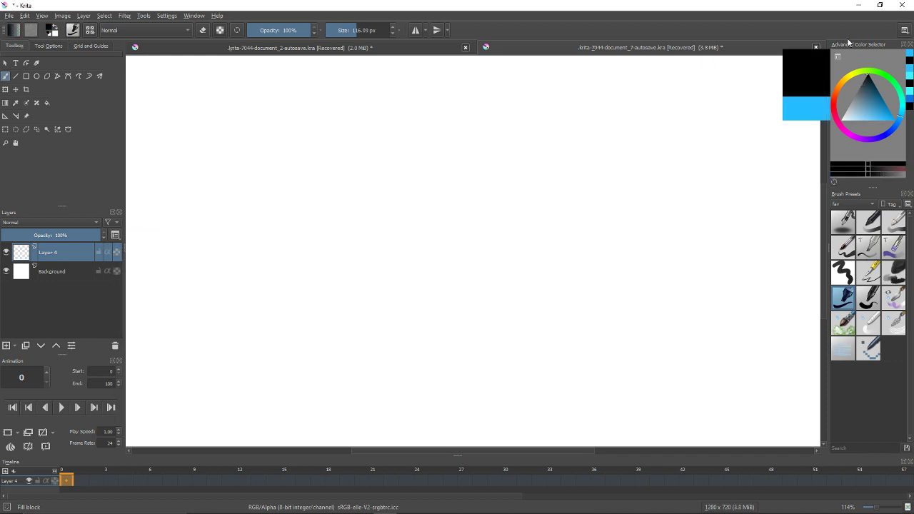
mouse_move(348, 179)
left_mouse_down("shift")
mouse_move(284, 179)
mouse_move(315, 187)
left_mouse_up("shift")
mouse_move(344, 224)
left_mouse_down()
mouse_move(368, 263)
mouse_move(345, 209)
left_mouse_up()
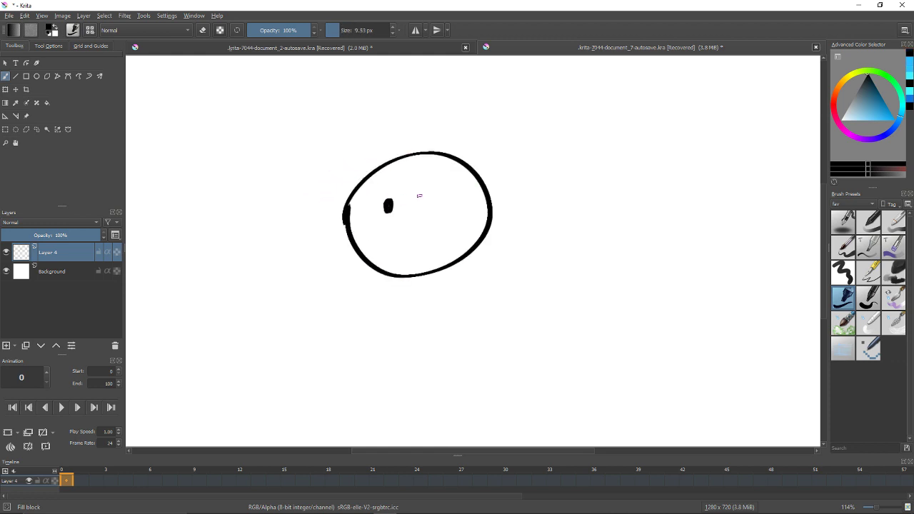
mouse_move(413, 226)
left_mouse_down()
mouse_move(412, 240)
mouse_move(454, 238)
left_mouse_up()
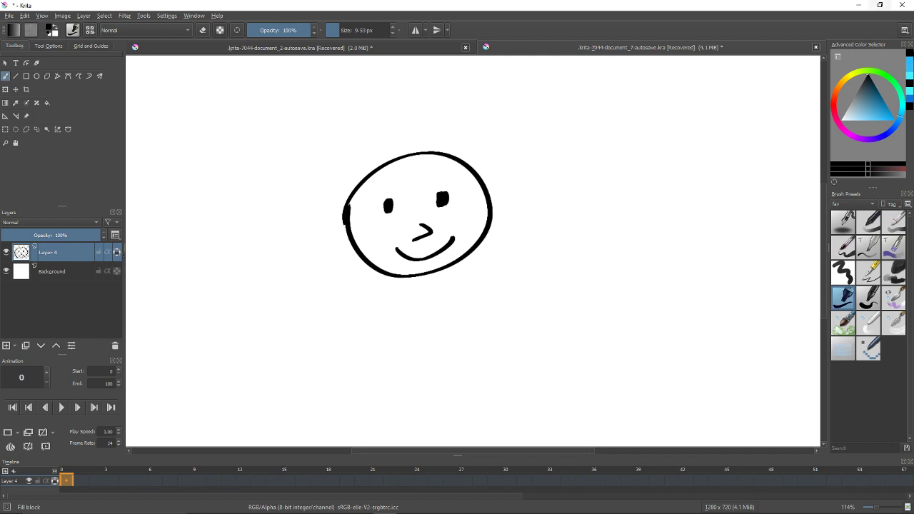
With Layer 4's alpha locked, recolor the smiley face lines dark muted purple using the Fill block brush at about 66 px.
left_click(866, 143)
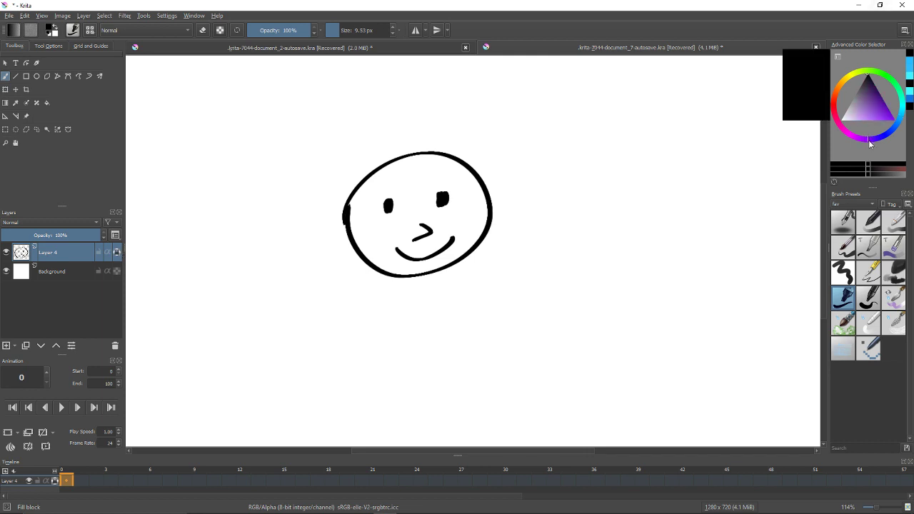
left_click_drag(843, 119, 861, 92)
left_click(843, 129)
left_click_drag(487, 238, 512, 199)
mouse_move(493, 230)
left_mouse_down()
mouse_move(517, 212)
mouse_move(504, 180)
mouse_move(514, 214)
mouse_move(533, 180)
mouse_move(493, 227)
mouse_move(525, 185)
mouse_move(401, 294)
mouse_move(517, 160)
mouse_move(353, 252)
mouse_move(367, 193)
mouse_move(452, 120)
left_mouse_up()
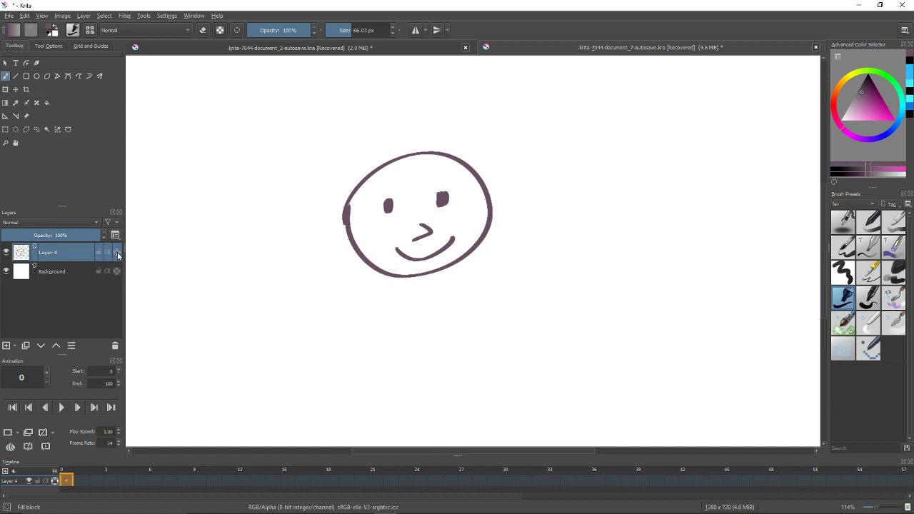
With alpha unlocked, draw and fill a dark gray cylinder silhouette beside the face using the Basic-3 Flow brush.
left_click(891, 224)
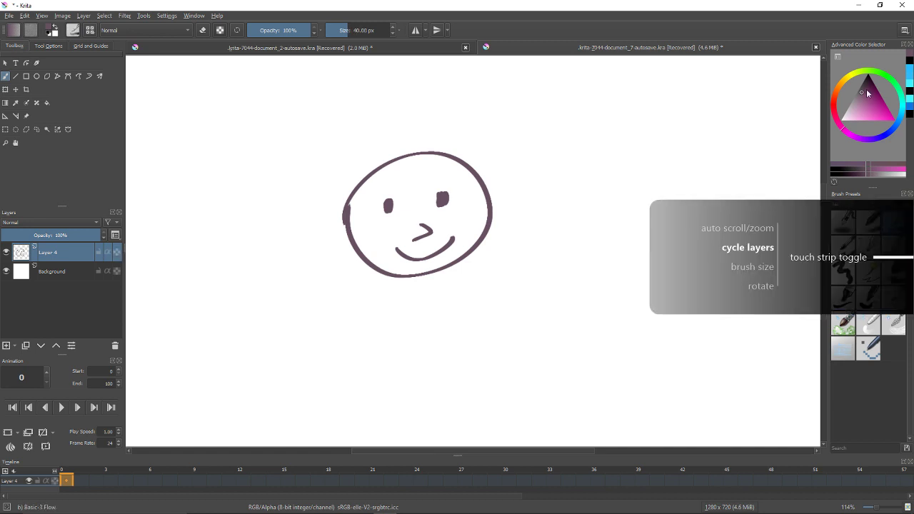
left_click(861, 82)
left_click_drag(551, 206, 541, 221, "shift")
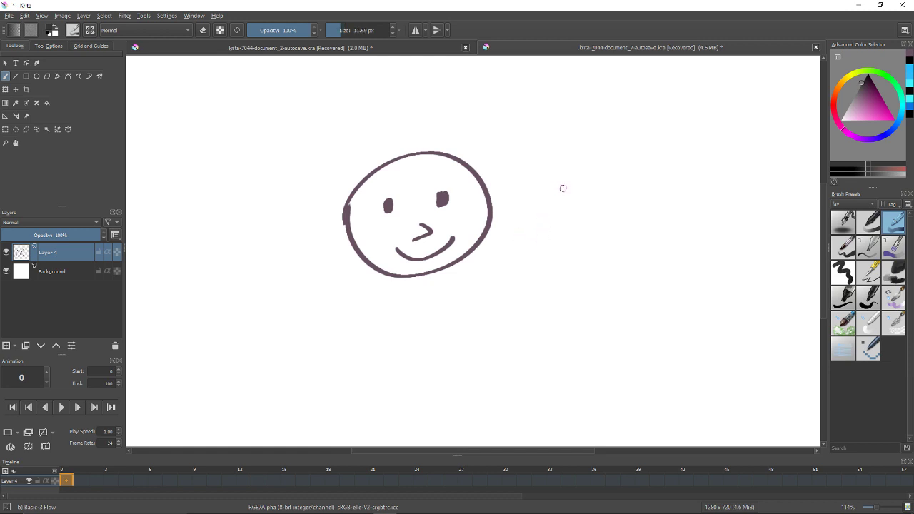
mouse_move(563, 189)
left_mouse_down()
mouse_move(571, 187)
mouse_move(536, 201)
mouse_move(492, 194)
mouse_move(492, 264)
mouse_move(534, 240)
left_mouse_up()
left_click_drag(528, 181, 535, 262)
left_click_drag(499, 204, 506, 203, "shift")
mouse_move(492, 187)
left_mouse_down()
mouse_move(495, 259)
mouse_move(504, 264)
mouse_move(522, 259)
mouse_move(496, 187)
mouse_move(509, 196)
mouse_move(515, 253)
mouse_move(516, 210)
mouse_move(516, 247)
mouse_move(517, 234)
mouse_move(525, 251)
mouse_move(518, 226)
left_mouse_up()
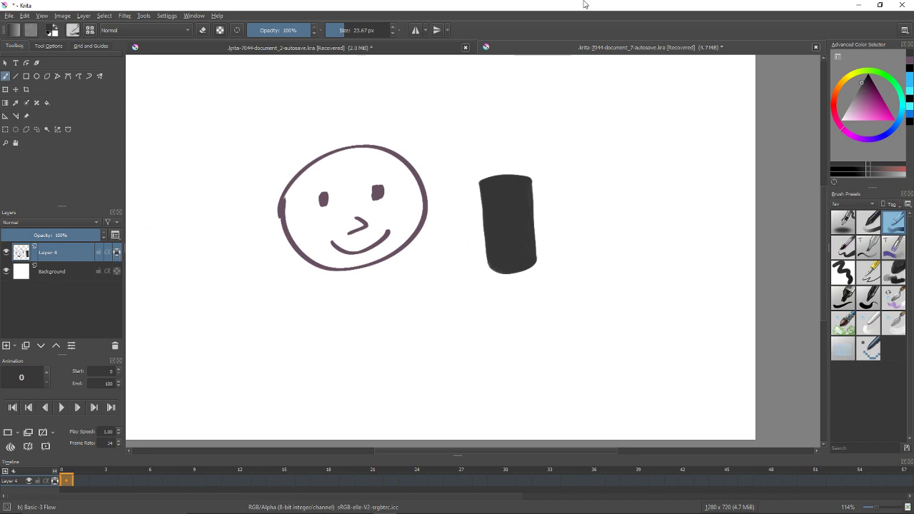
With Layer 4's alpha locked, paint the cylinder's top face and the side of its body in a medium gray.
left_click(857, 96)
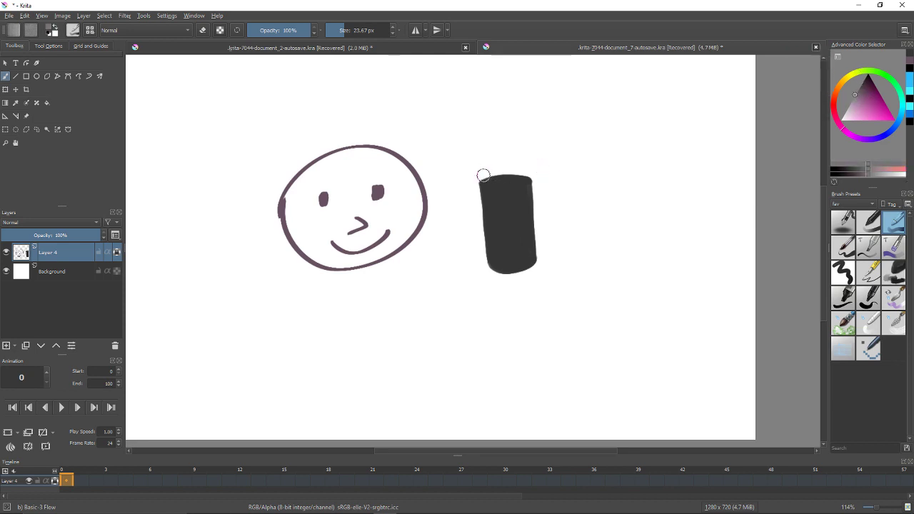
left_click_drag(486, 176, 521, 173)
mouse_move(526, 204)
left_mouse_down("shift")
mouse_move(506, 182)
mouse_move(513, 268)
mouse_move(524, 193)
mouse_move(521, 238)
mouse_move(514, 183)
mouse_move(519, 284)
left_mouse_up("shift")
key("ctrl+z")
mouse_move(528, 194)
left_mouse_down()
mouse_move(527, 277)
mouse_move(517, 243)
left_mouse_up()
Paint a narrow light gray vertical highlight on the cylinder's body with the brush reduced to about 17 px.
left_click(846, 109)
key("bracketleft")
key("bracketleft")
key("bracketleft")
key("bracketleft")
left_click_drag(520, 188, 527, 265)
key("ctrl+z")
left_click(517, 205, "ctrl")
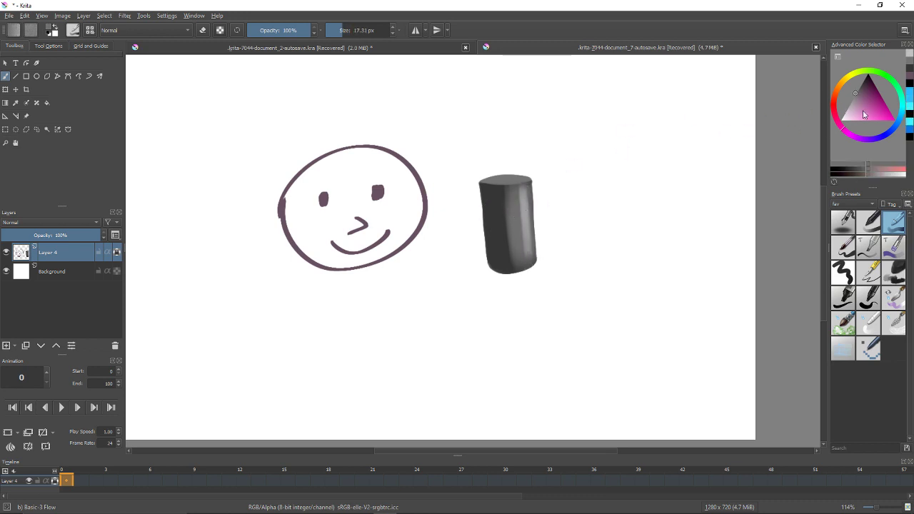
Deepen the cylinder's shading with darker gray using a brush about 29 px wide.
left_click(858, 87)
key("bracketright")
key("bracketright")
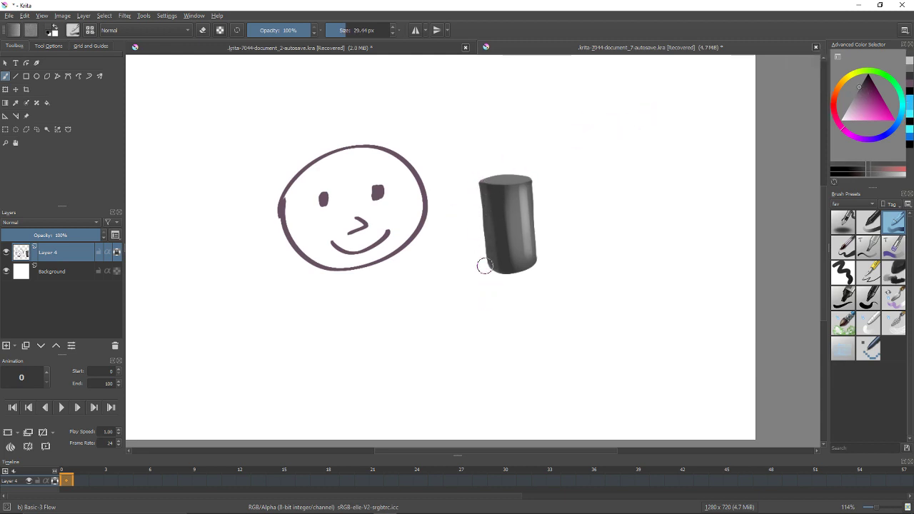
left_click(502, 229, "ctrl")
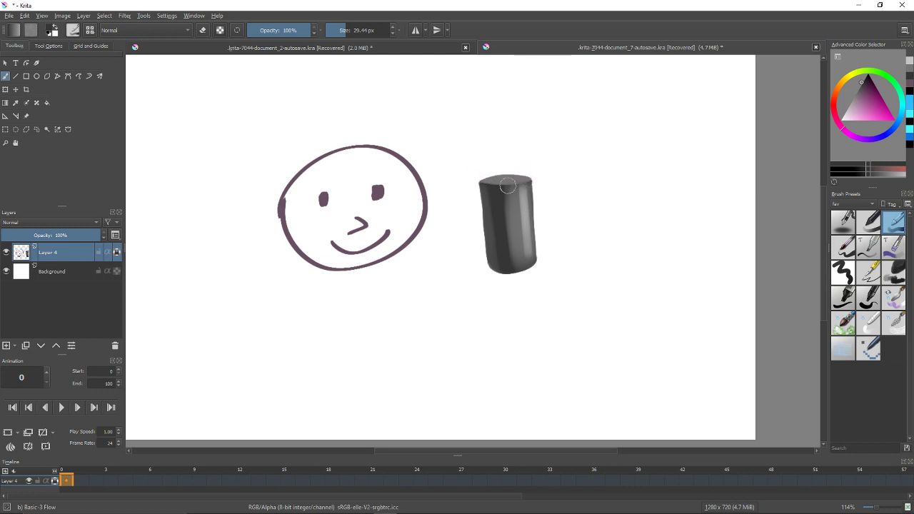
left_click(8, 253)
left_click(8, 252)
left_click(10, 16)
mouse_move(24, 18)
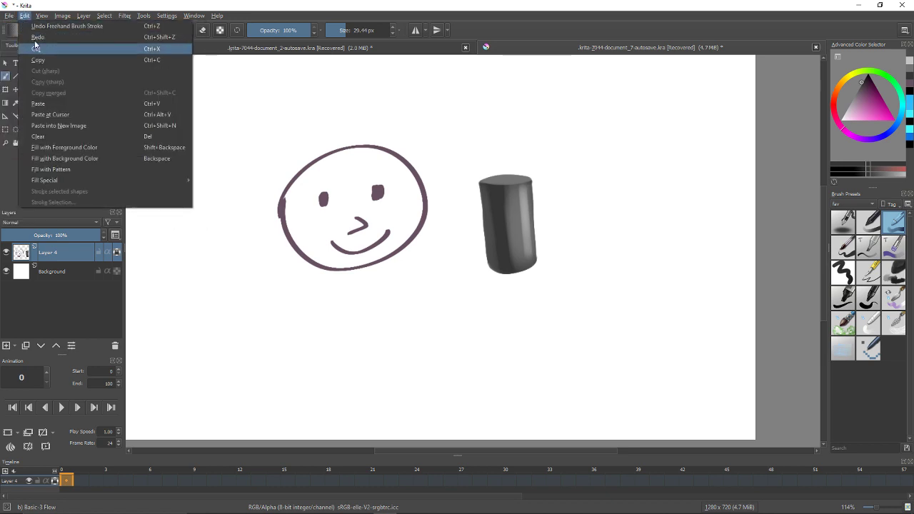
left_click(119, 17)
Search the keyboard shortcut settings for "alpha" to look up the Toggle layer alpha action, and close the settings without saving changes.
left_click(167, 16)
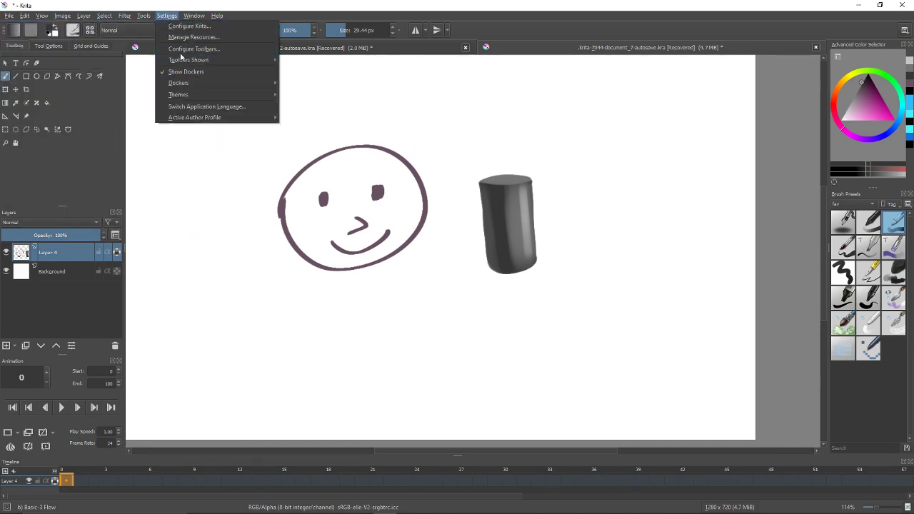
left_click(182, 26)
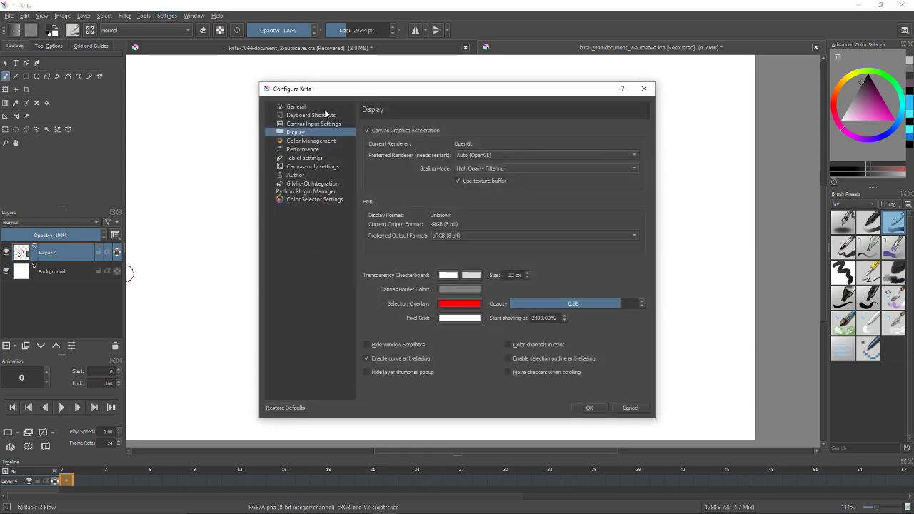
left_click(321, 118)
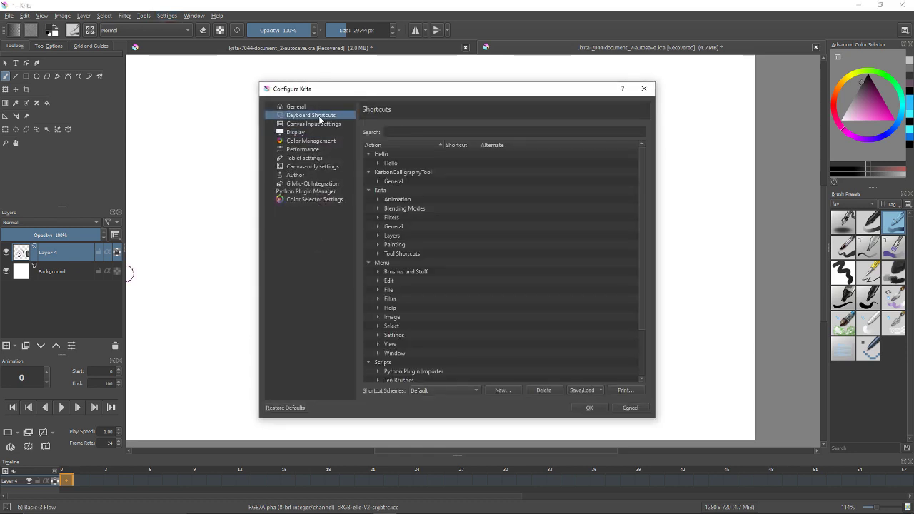
left_click(403, 133)
type("alpha lock")
key("ctrl+a")
type("alpha")
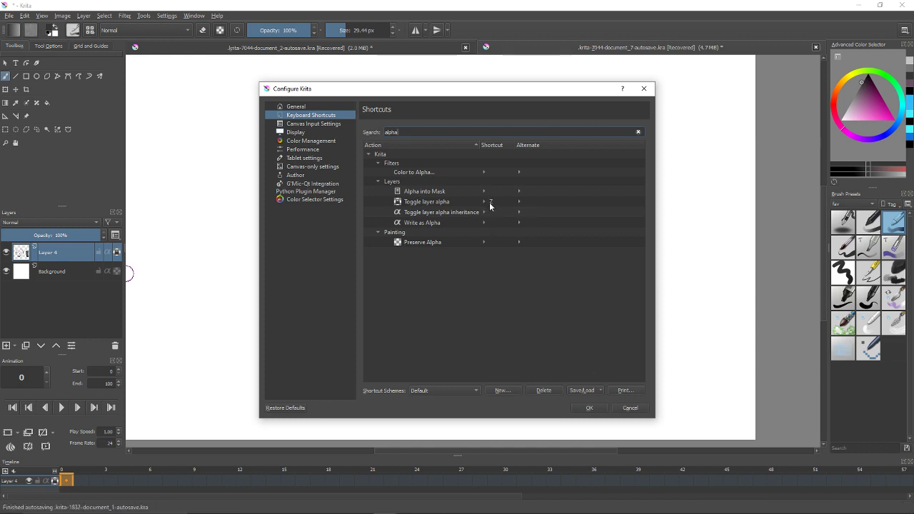
left_click(640, 409)
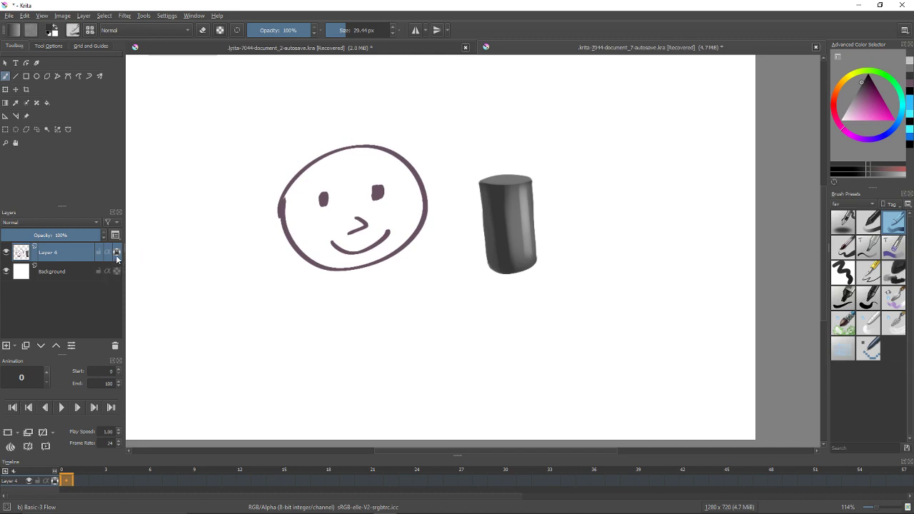
With Layer 4's alpha unlocked, paint a solid black shape beside the cylinder using the Fill block brush at 50 px.
mouse_move(117, 255)
left_click(118, 257)
left_click(842, 296)
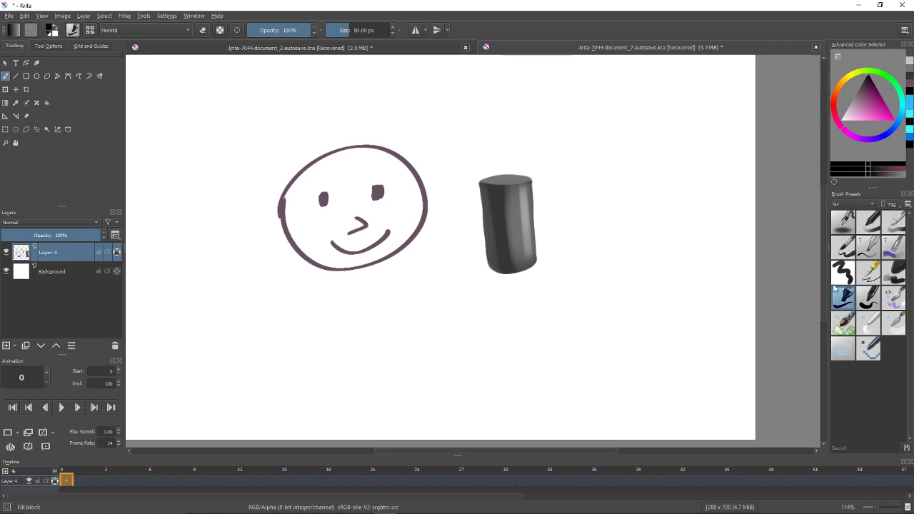
left_click_drag(650, 163, 514, 192)
mouse_move(488, 278)
left_mouse_down()
mouse_move(466, 271)
mouse_move(479, 250)
left_mouse_up()
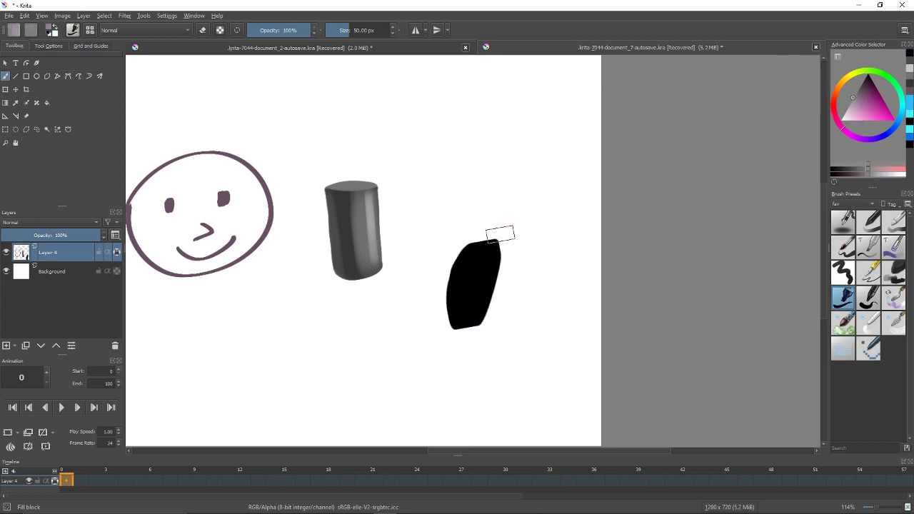
With Layer 4's alpha locked, paint light gray over the upper part of the new black shape.
mouse_move(499, 236)
left_mouse_down()
mouse_move(485, 277)
mouse_move(476, 274)
mouse_move(462, 255)
left_mouse_up()
left_click_drag(400, 338, 561, 335)
scroll(494, 321, "down", 1)
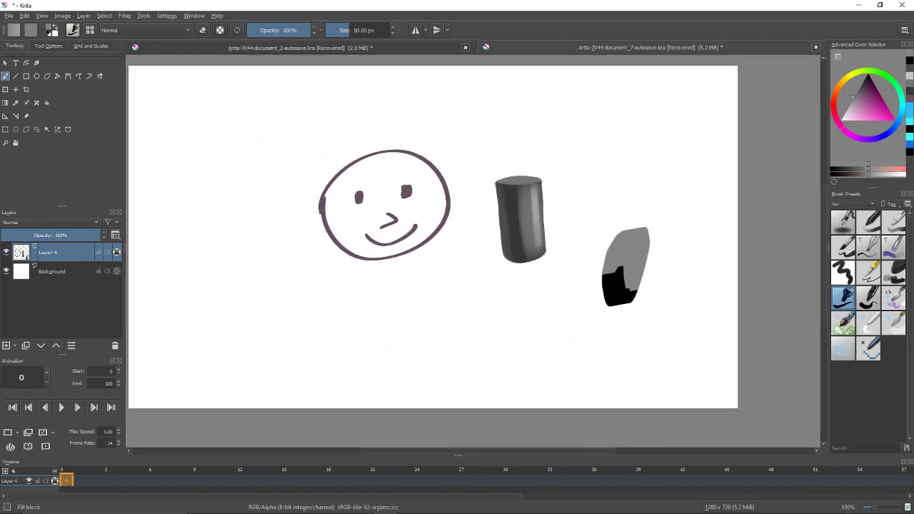